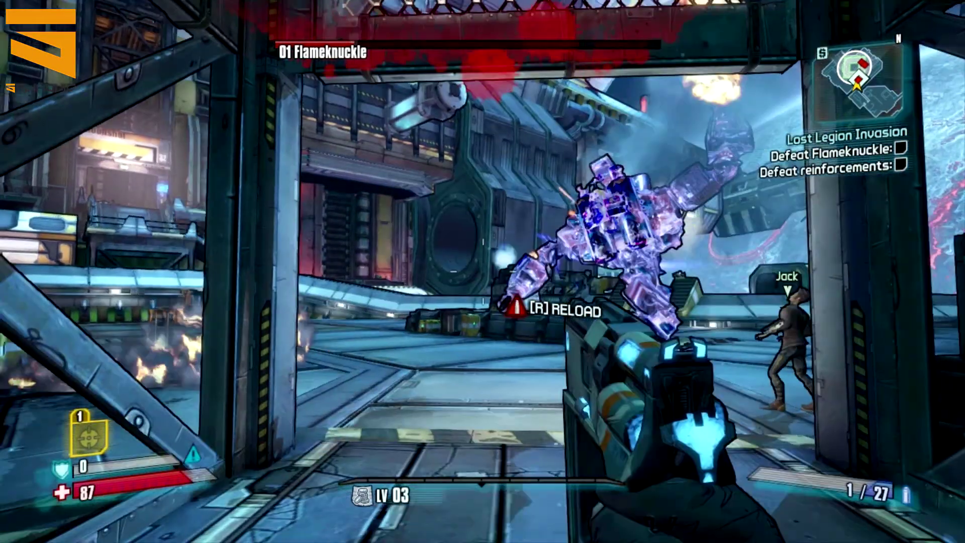
click(482, 271)
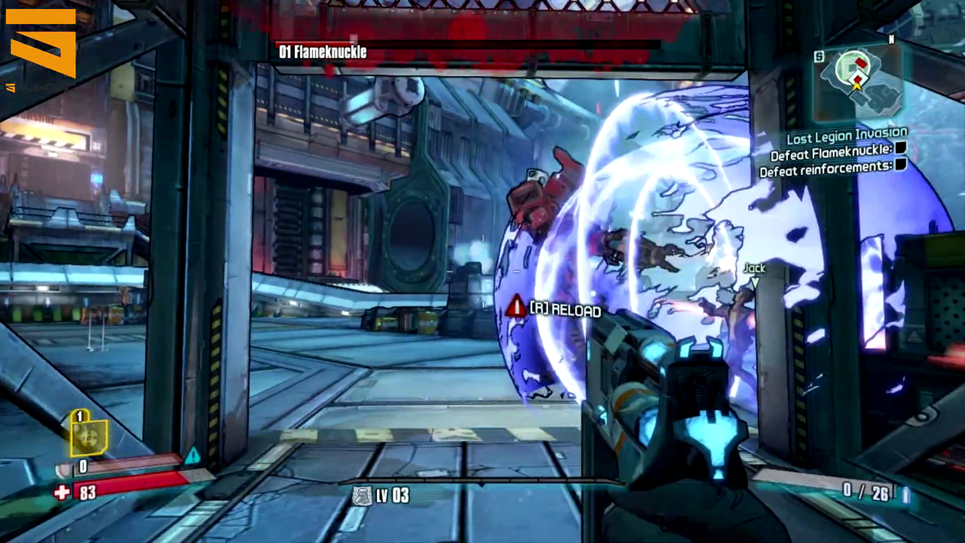
key(r)
click(482, 271)
click(482, 271)
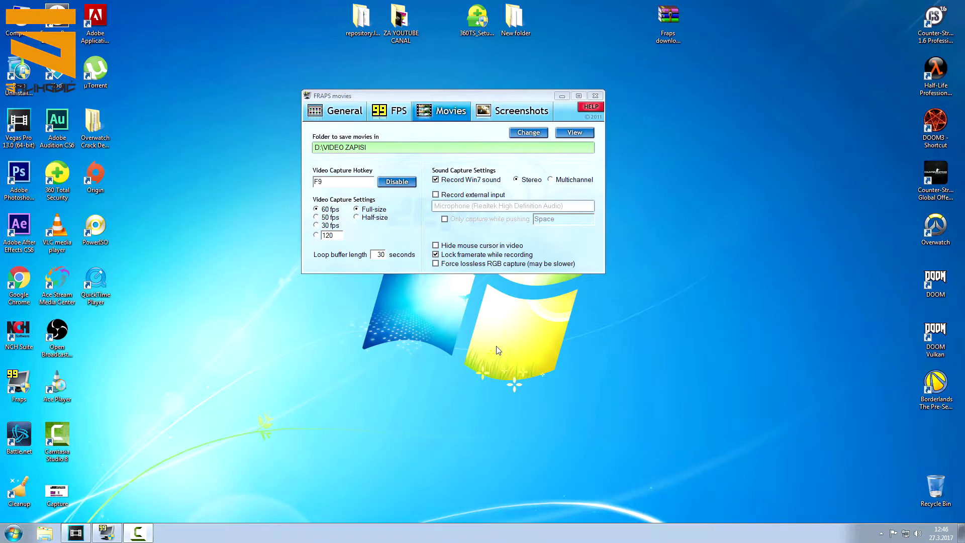
Step: Review the general Fraps settings and set the folder for saving benchmarks to D:\FRAPS VIDEO ZAPISI
click(345, 114)
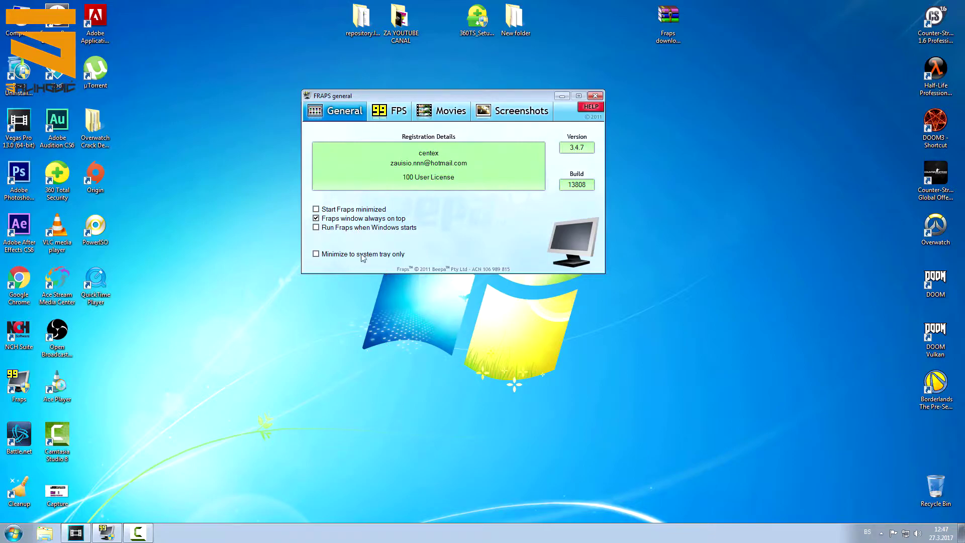
click(393, 112)
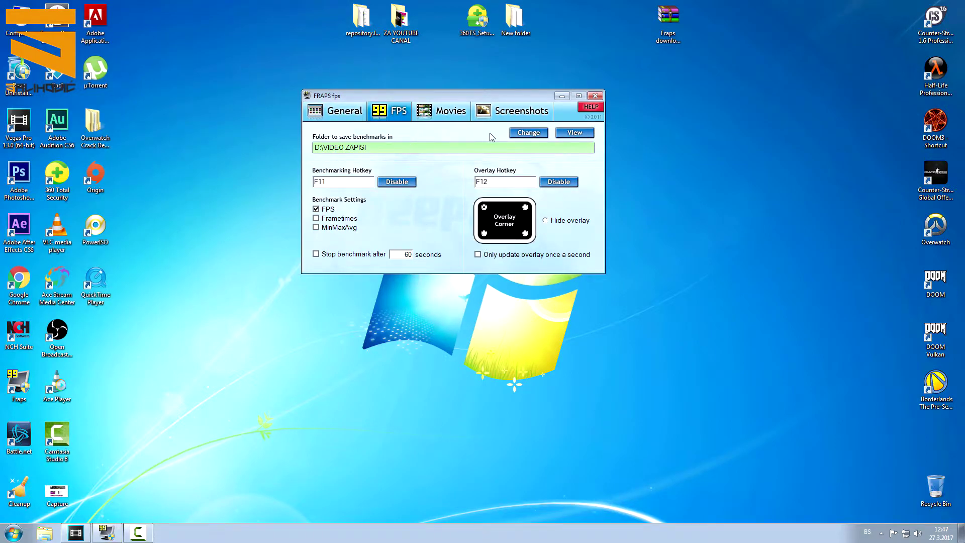
click(535, 135)
mouse_move(551, 254)
mouse_down()
mouse_move(552, 299)
mouse_move(551, 262)
mouse_up()
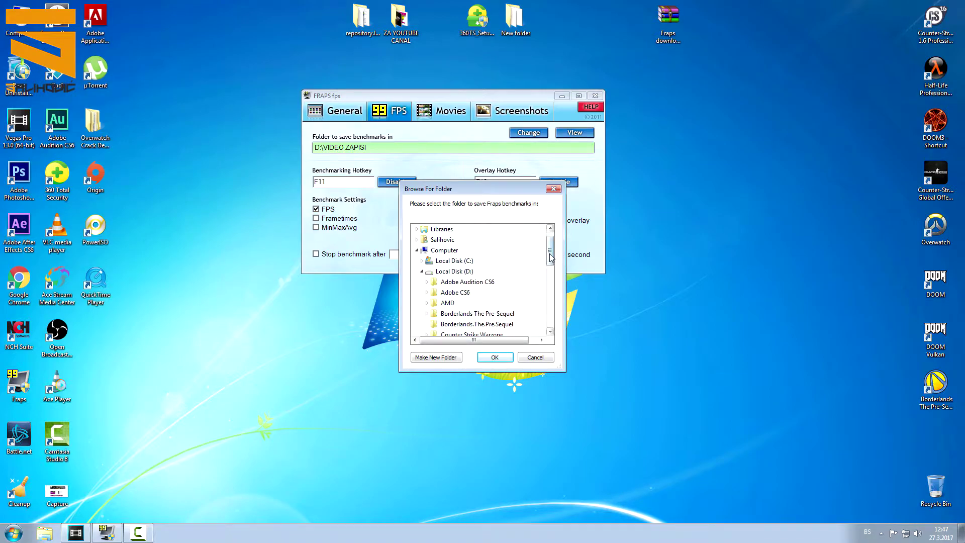
drag(550, 257, 551, 287)
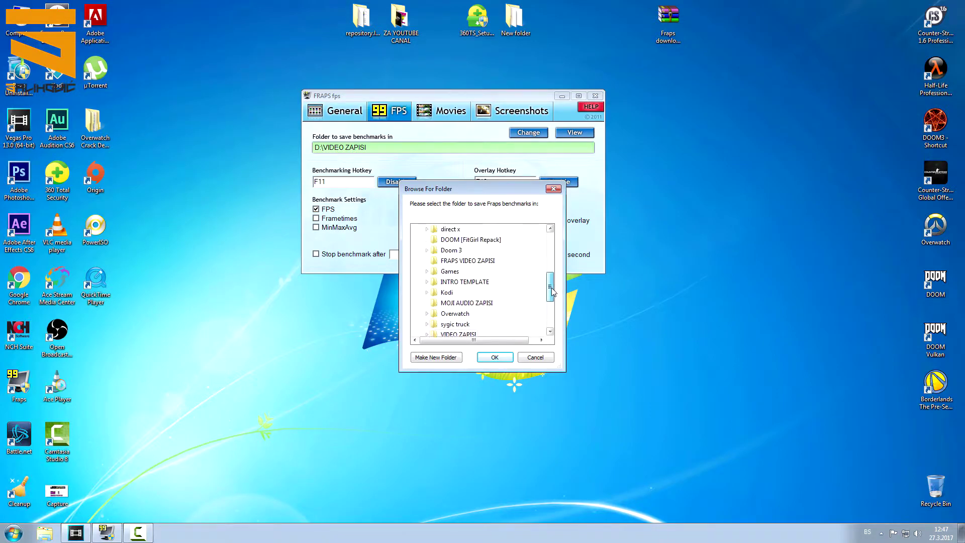
click(463, 262)
click(494, 356)
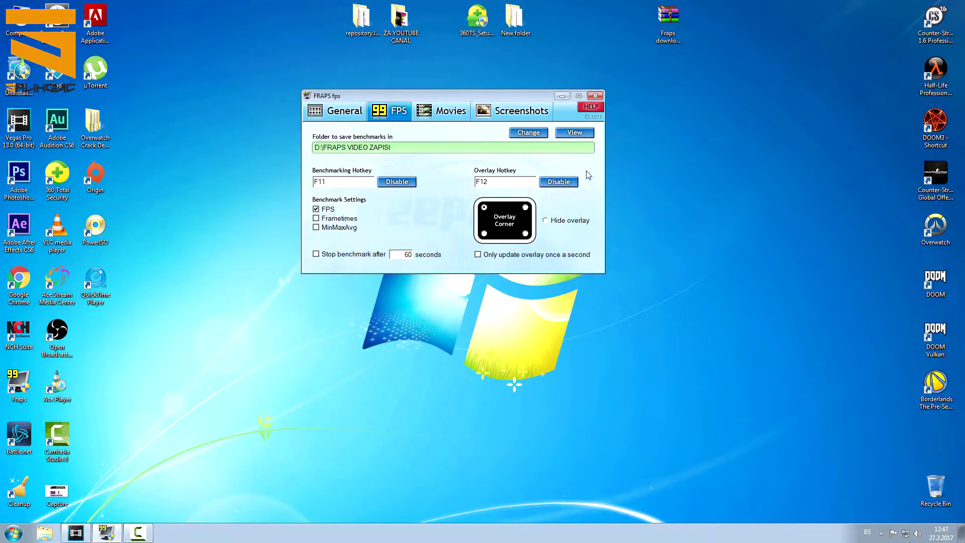
Step: View the contents of the benchmark folder and close its window
click(575, 133)
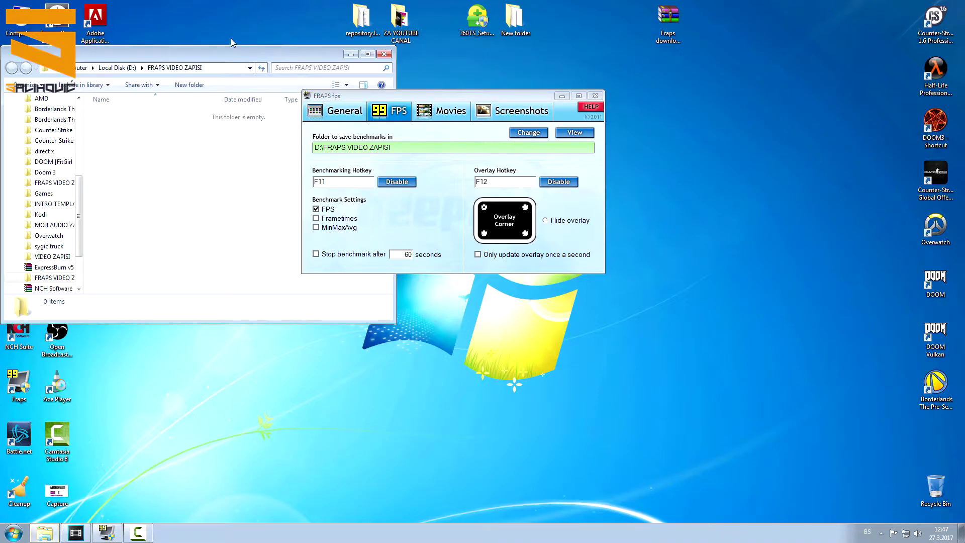
drag(209, 61, 191, 26)
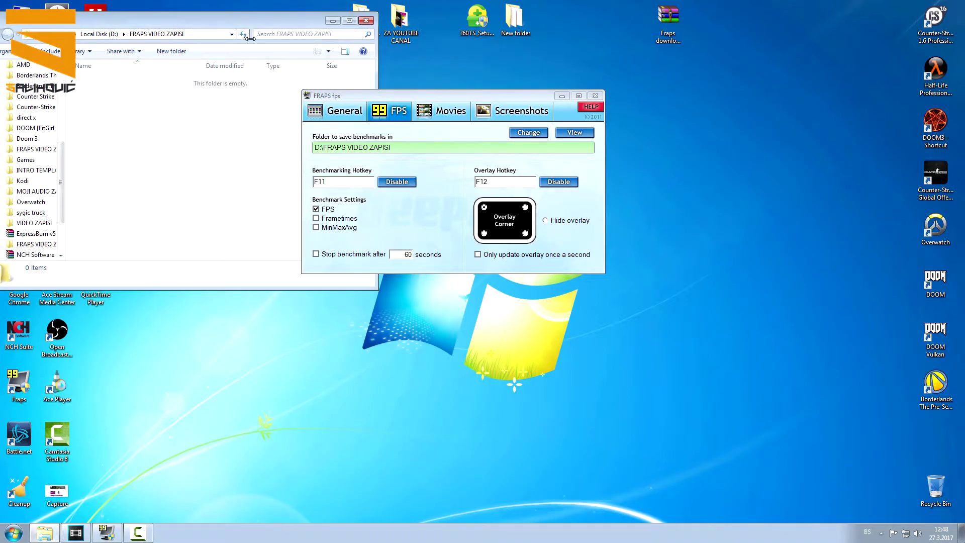
click(368, 21)
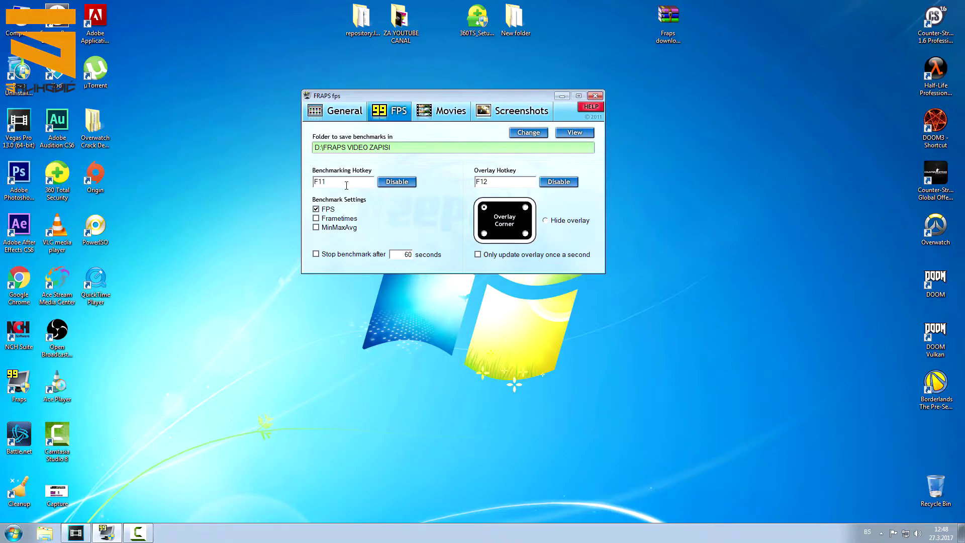
Step: Review the benchmarking hotkey, the overlay hotkey and the benchmark stop time
click(335, 187)
click(496, 186)
double_click(405, 254)
Step: Open the movie capture settings and look through the folder choice for saved movies without changing it
click(448, 112)
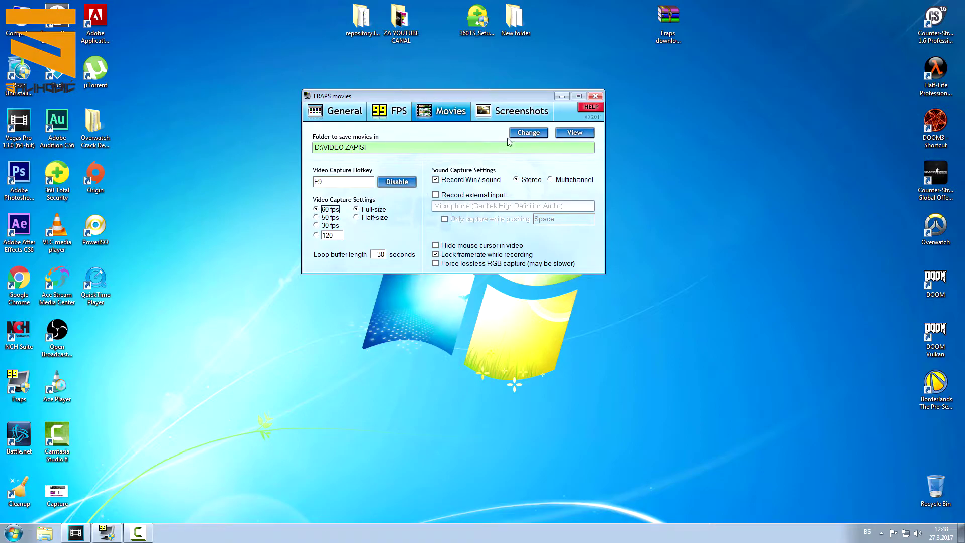
click(532, 134)
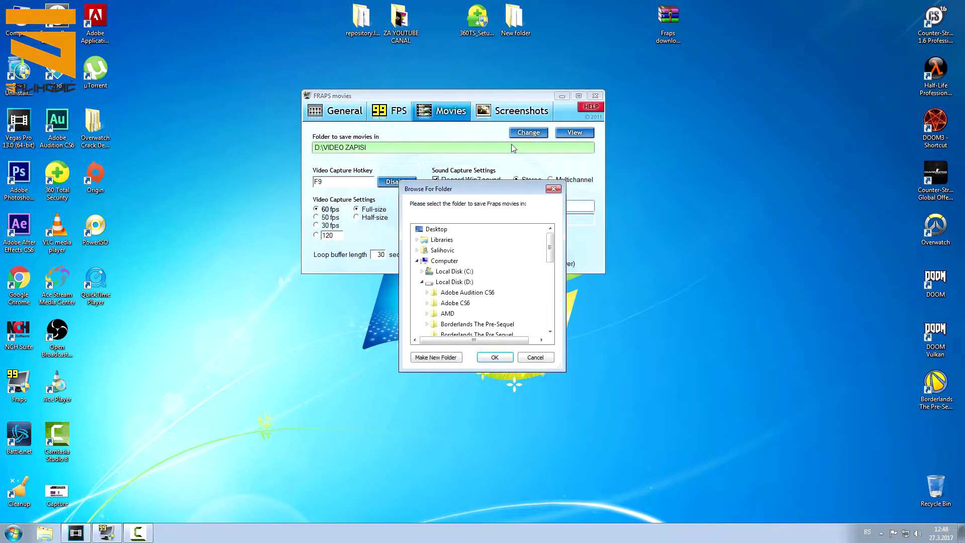
click(554, 190)
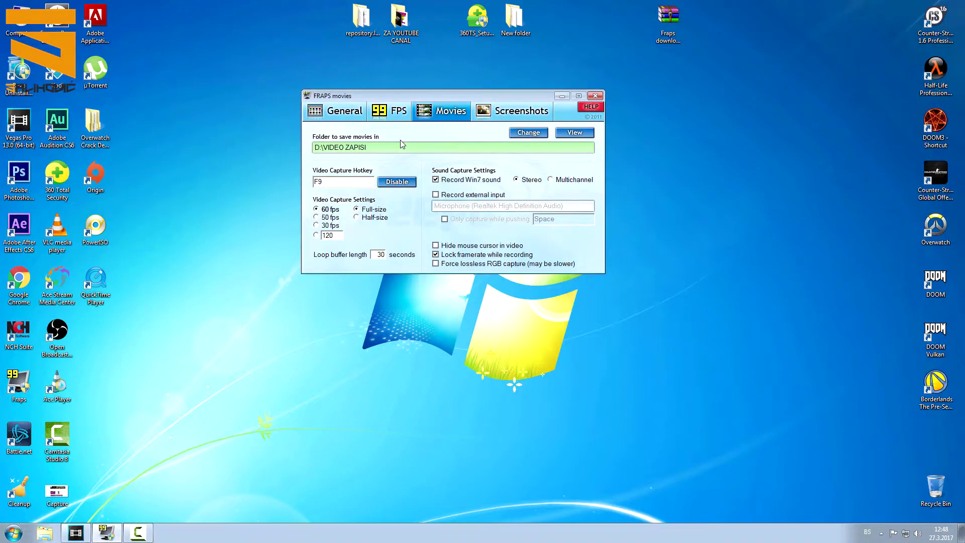
Step: Try the custom capture frame rate and external input recording, returning to 60 fps with external input off
click(332, 182)
click(316, 235)
click(340, 236)
drag(338, 233, 294, 237)
click(316, 209)
click(435, 195)
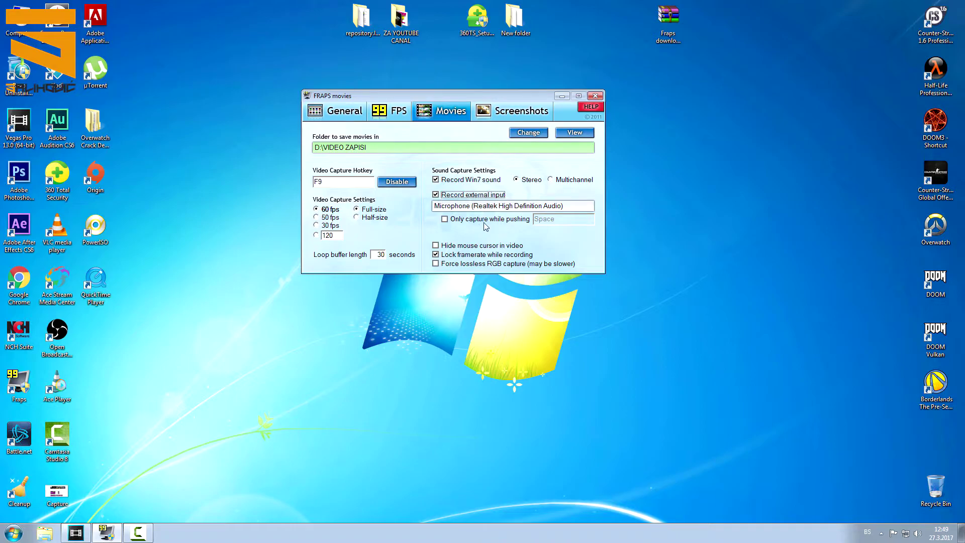
click(436, 196)
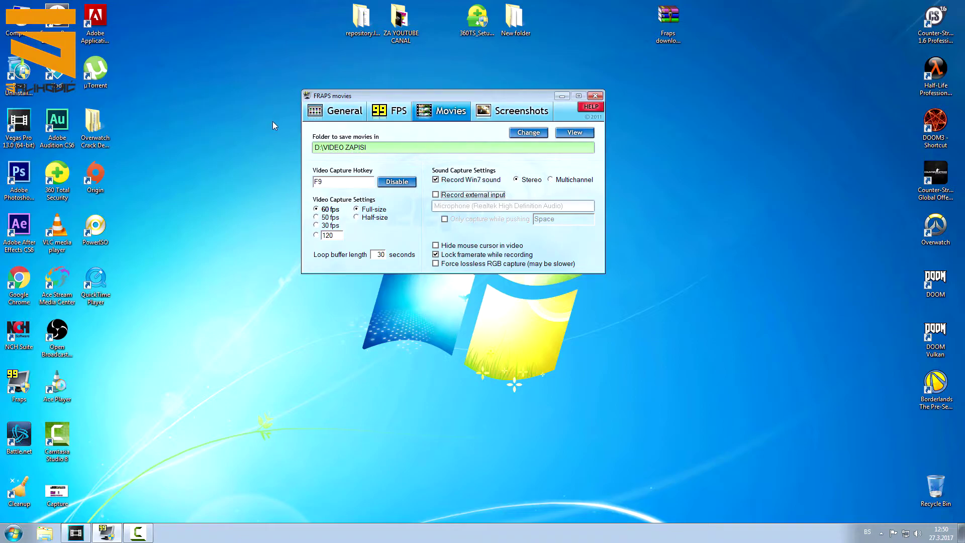
Step: Exit Fraps completely and refresh the desktop
click(595, 96)
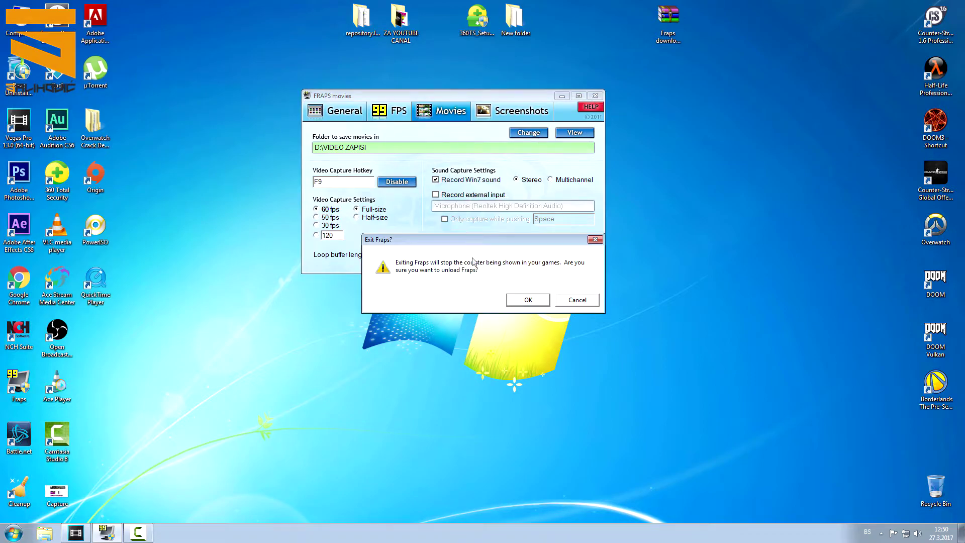
click(528, 300)
right_click(406, 200)
click(425, 237)
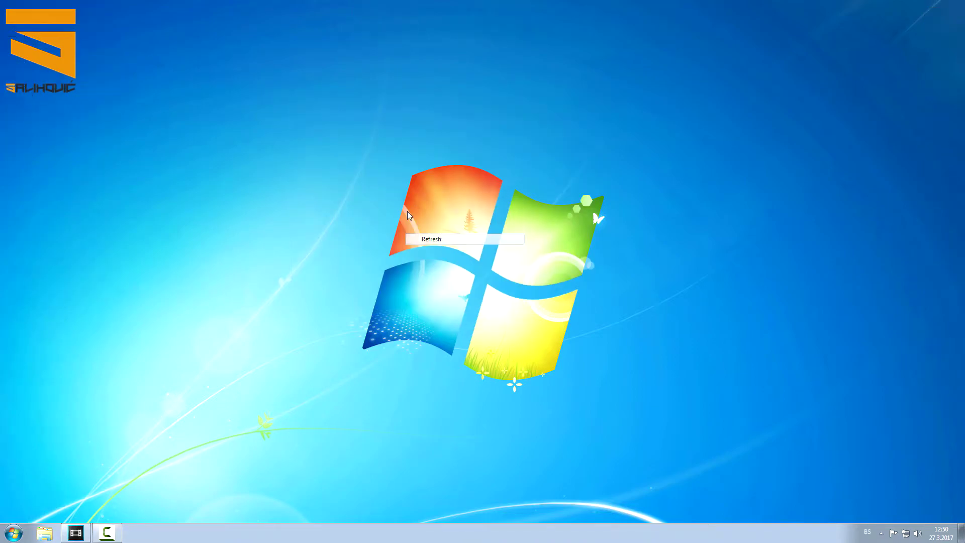
right_click(351, 184)
click(381, 228)
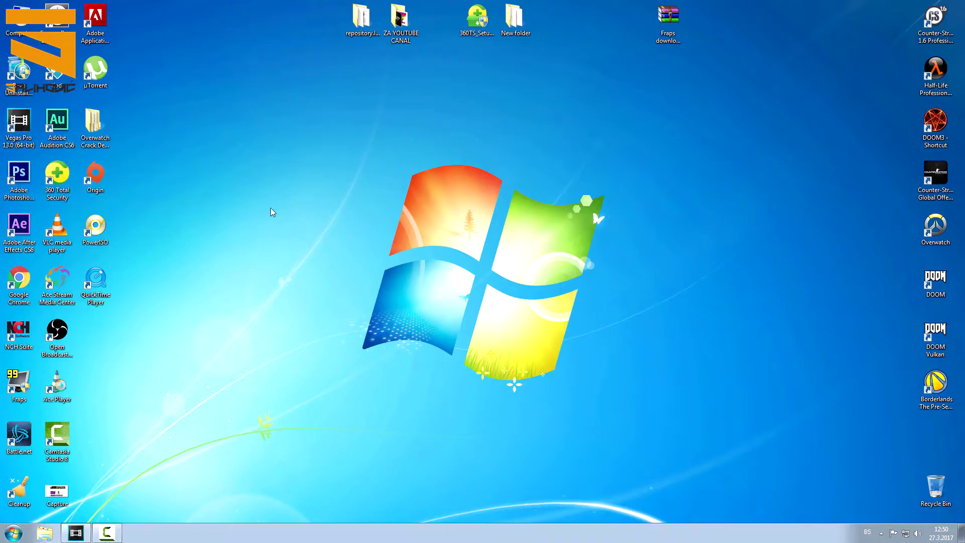
Step: Switch to Vegas Pro and preview the gameplay clip at several points, finishing at its start
click(76, 533)
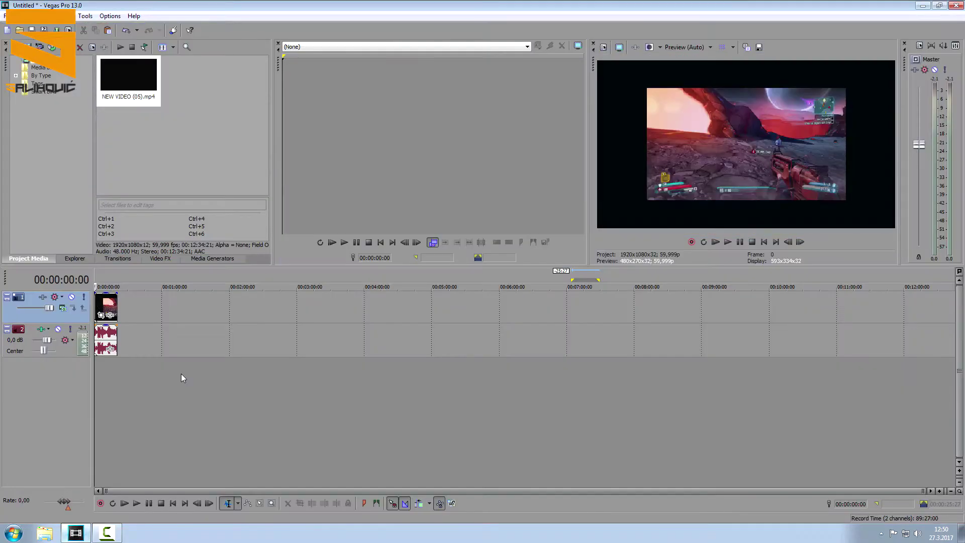
click(106, 362)
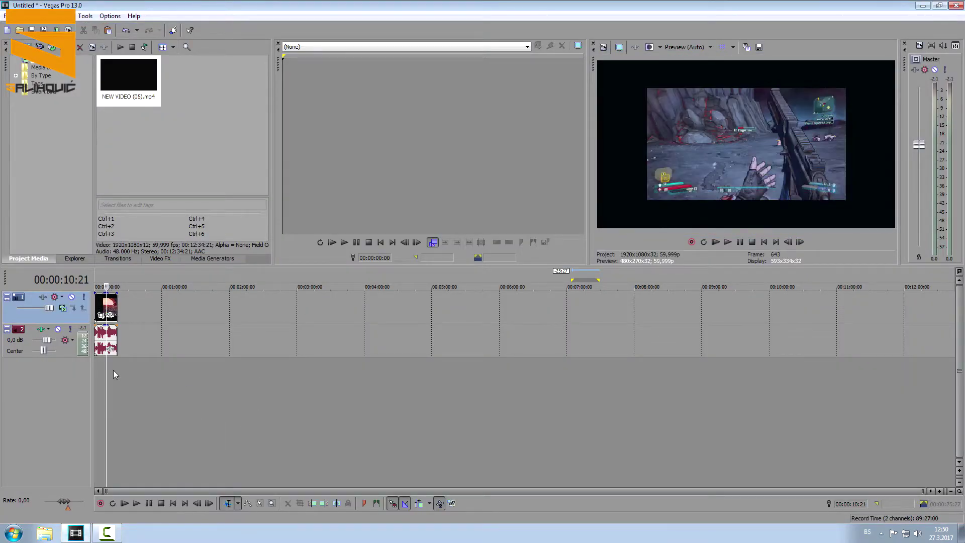
click(113, 362)
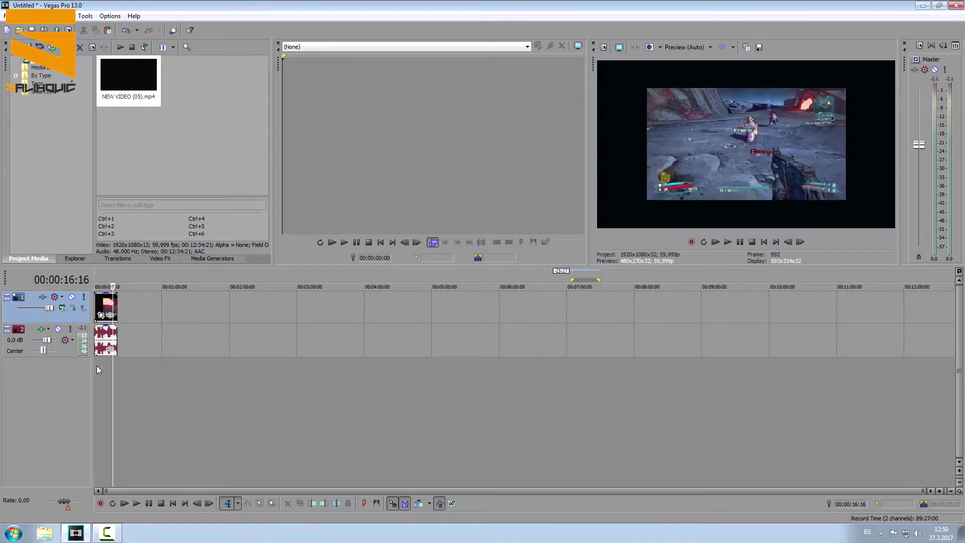
click(96, 361)
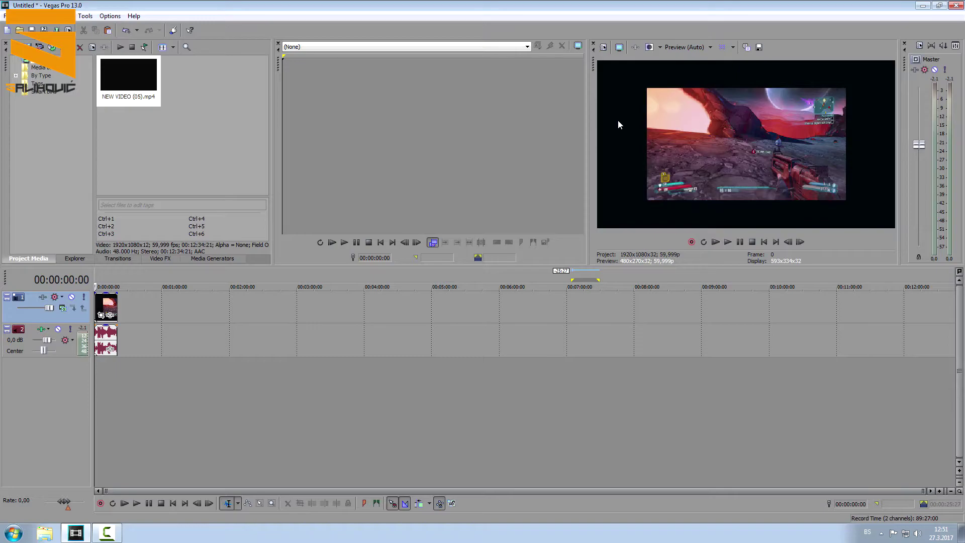
Step: Crop the NEW VIDEO (05) event to about 1,275 by 717, centred near X 957 and Y 540, to remove the black borders, and check the preview
click(110, 315)
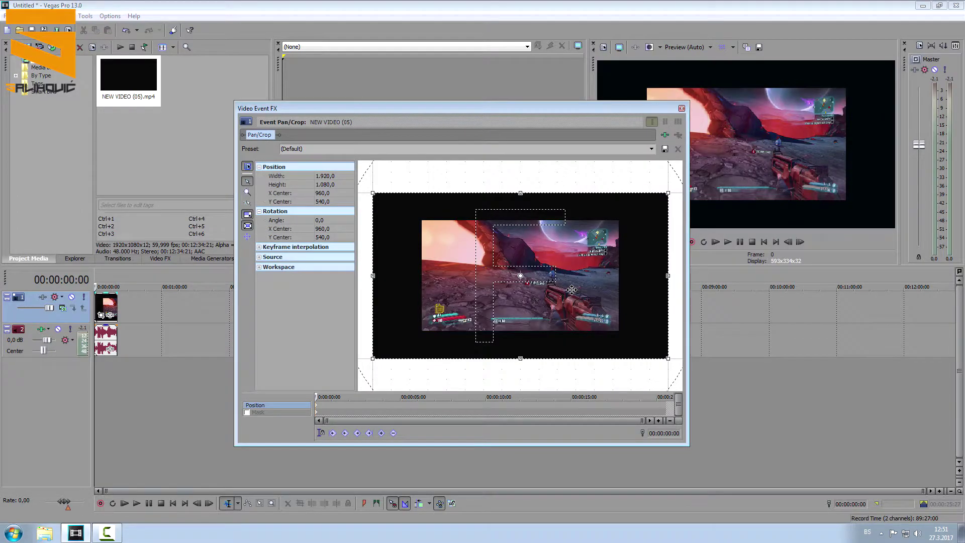
scroll(572, 303, down, 3)
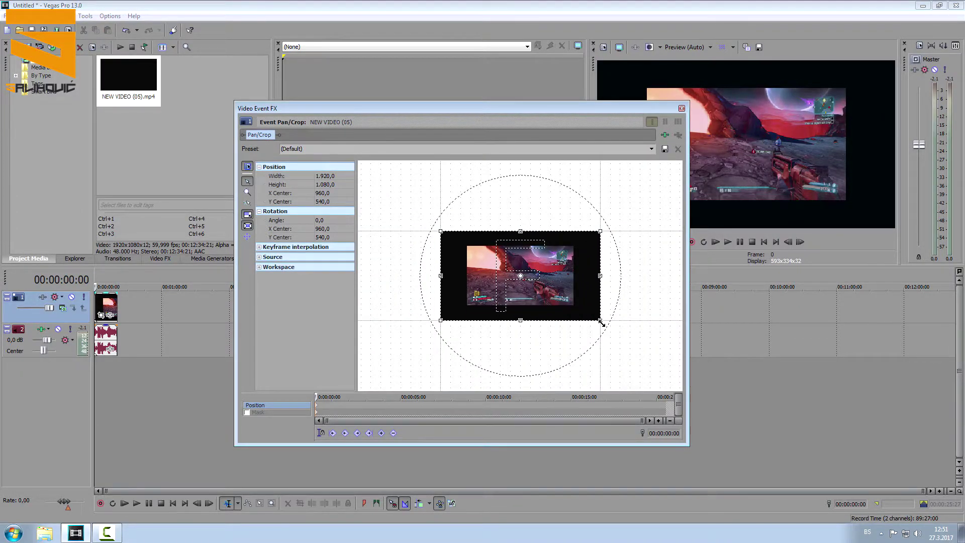
drag(599, 320, 571, 303)
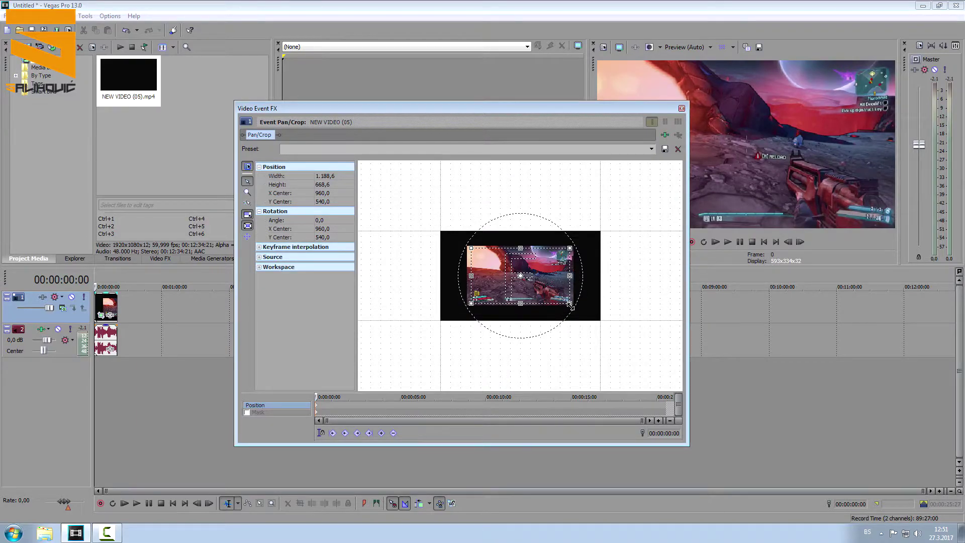
drag(570, 304, 573, 305)
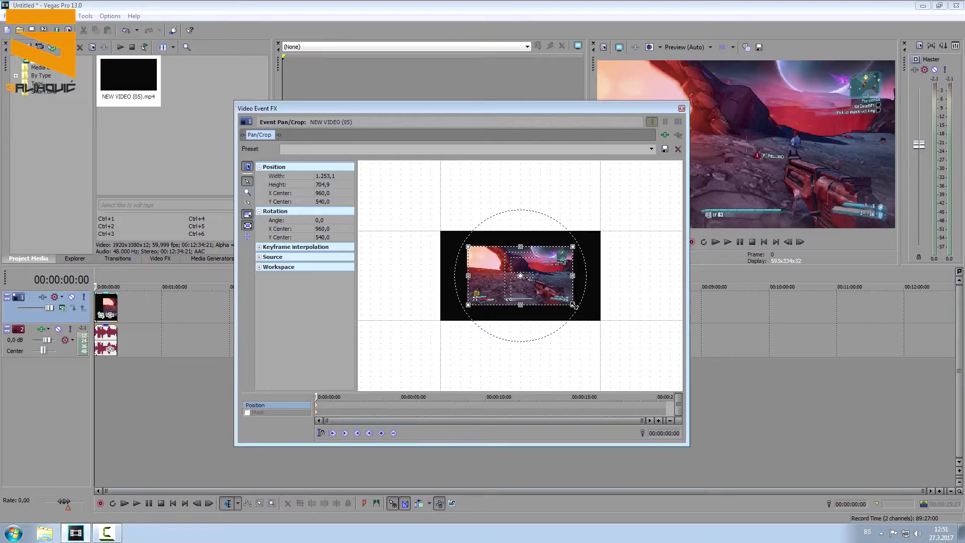
drag(574, 305, 574, 305)
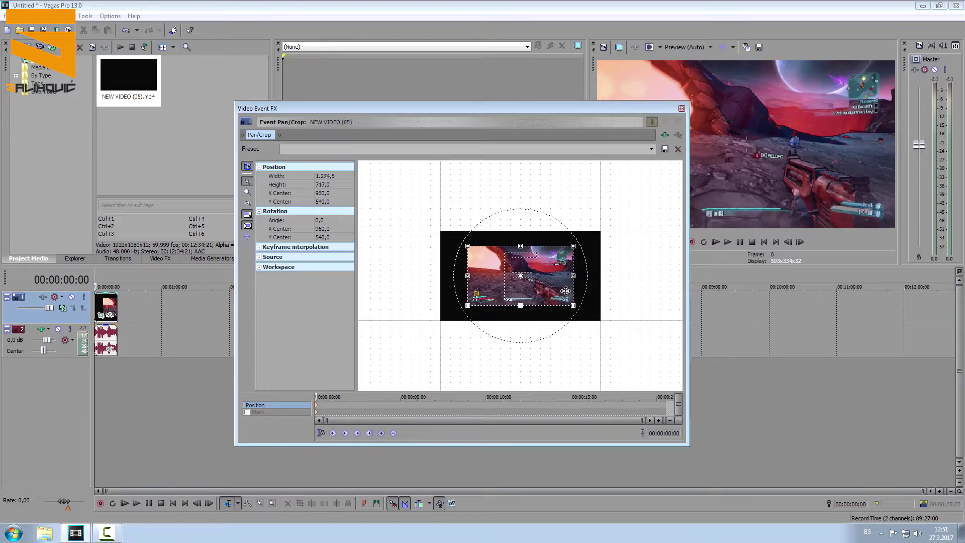
scroll(565, 290, up, 5)
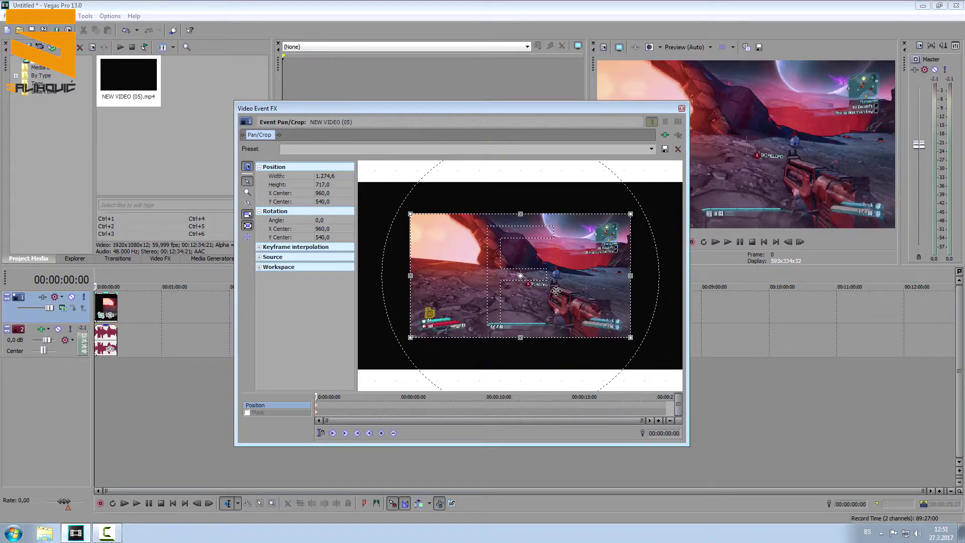
drag(559, 289, 558, 289)
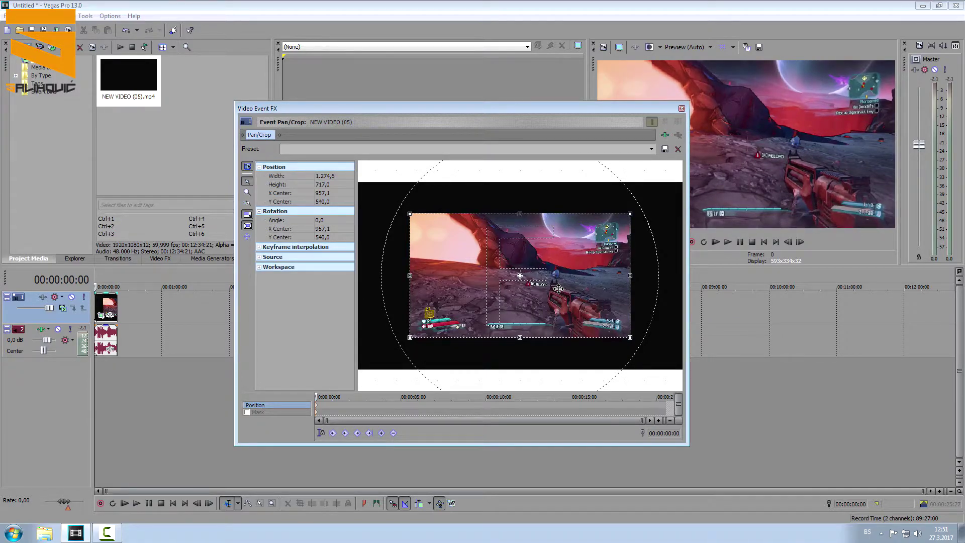
click(681, 109)
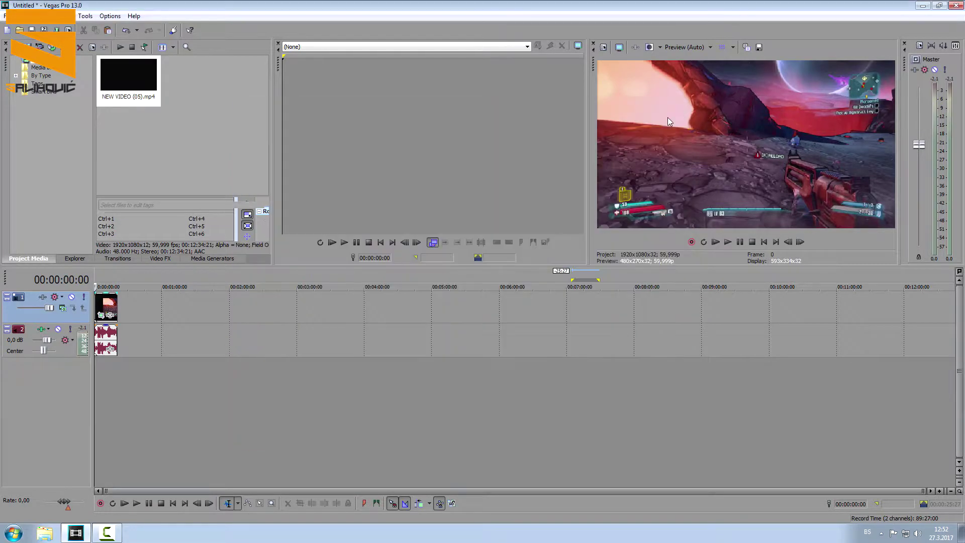
click(101, 363)
click(96, 364)
Step: Open the project's video properties and review the template name and the output rotation options
click(603, 47)
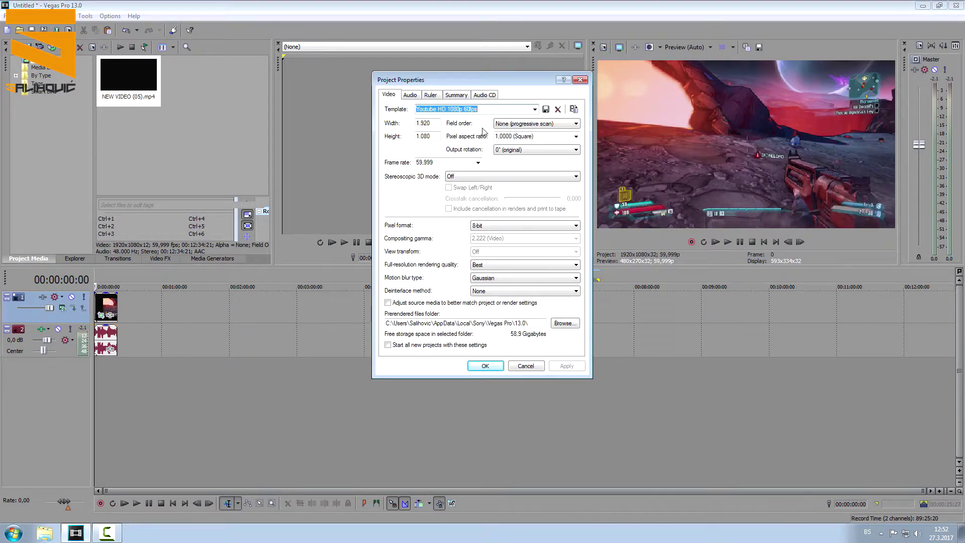
click(487, 109)
drag(488, 109, 425, 111)
click(487, 109)
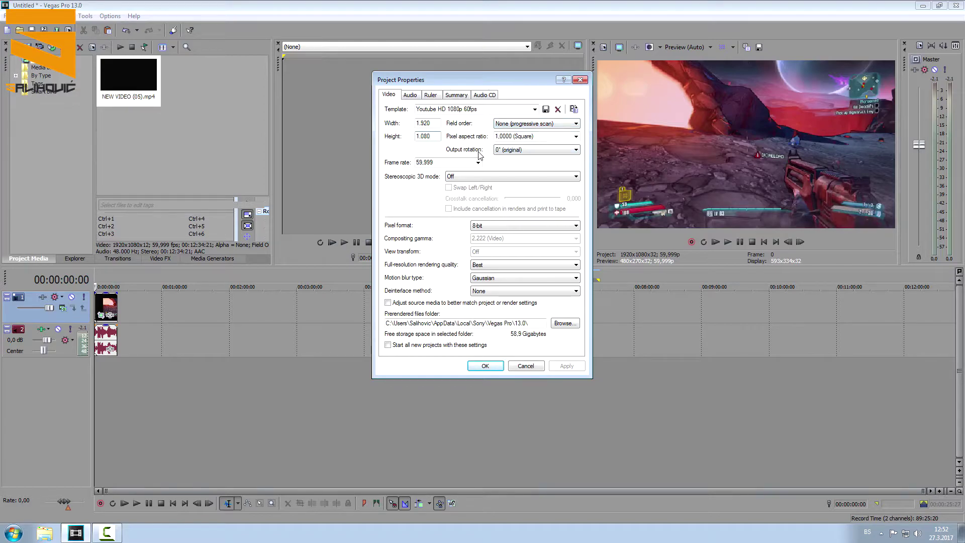
click(575, 153)
click(576, 153)
Step: Set the project frame rate to 59,940 (Double NTSC)
double_click(434, 162)
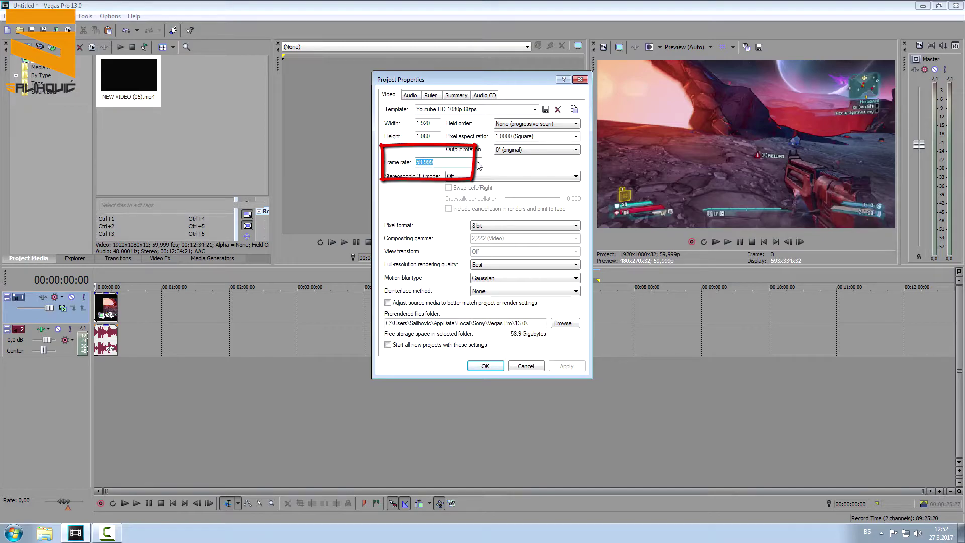
key(End)
click(478, 162)
click(455, 230)
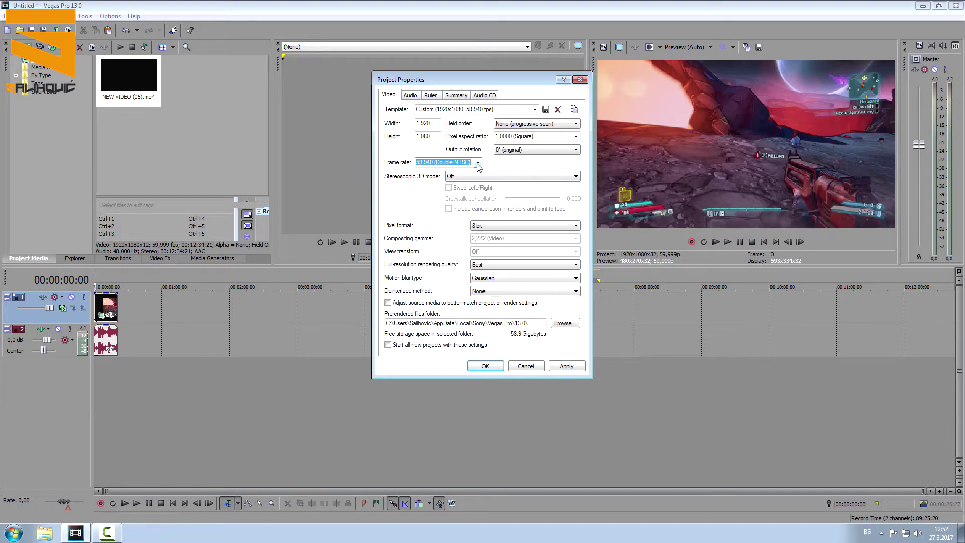
click(471, 162)
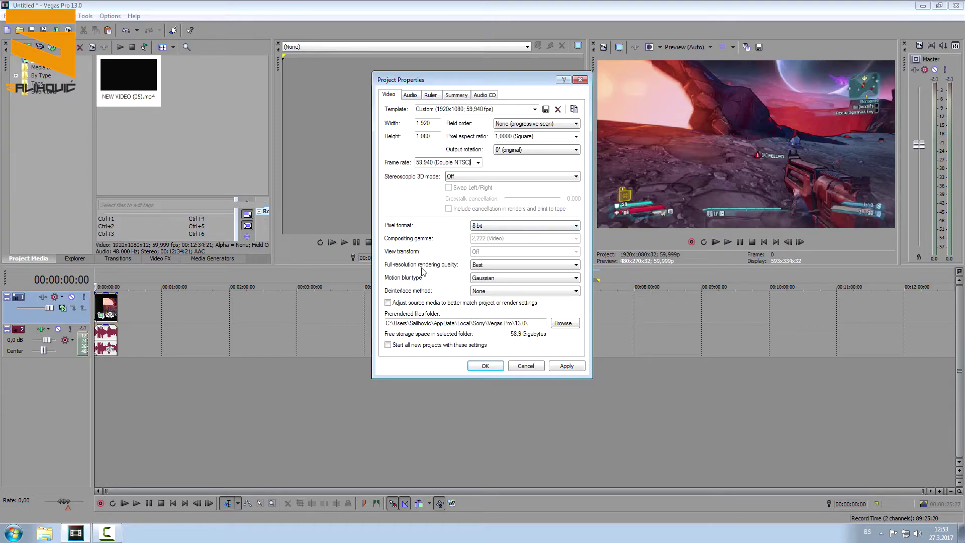
Step: Set full-resolution rendering quality to Best, choose the project audio's resample and stretch quality, and apply the project properties
click(575, 266)
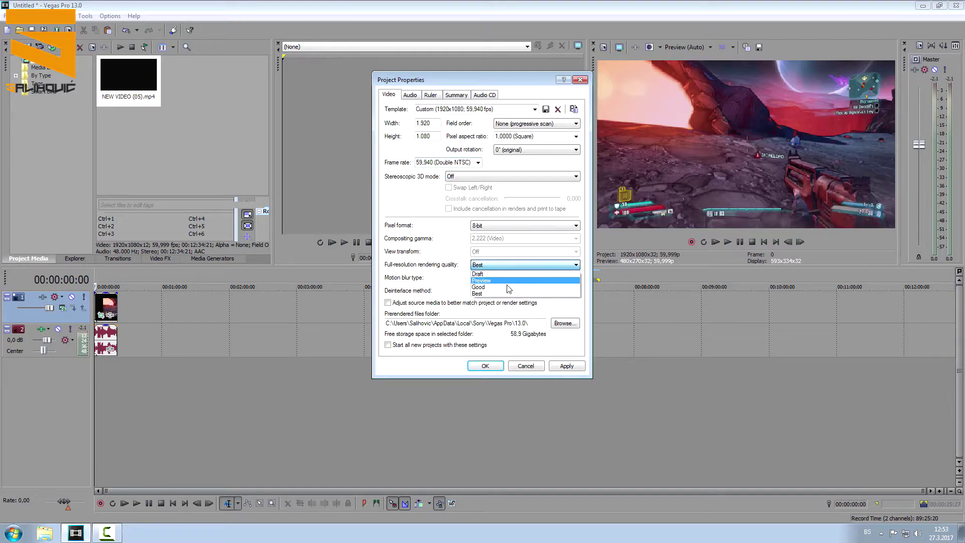
click(499, 294)
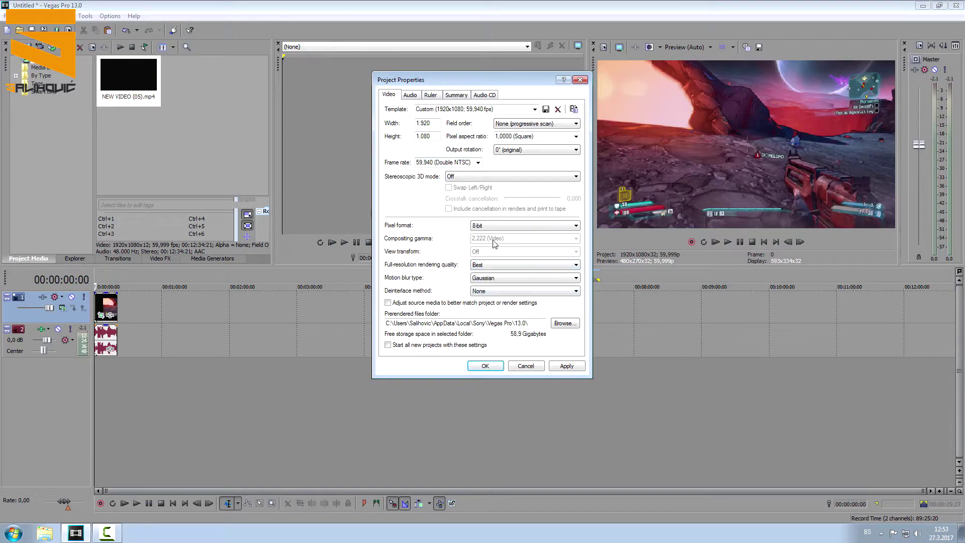
click(414, 98)
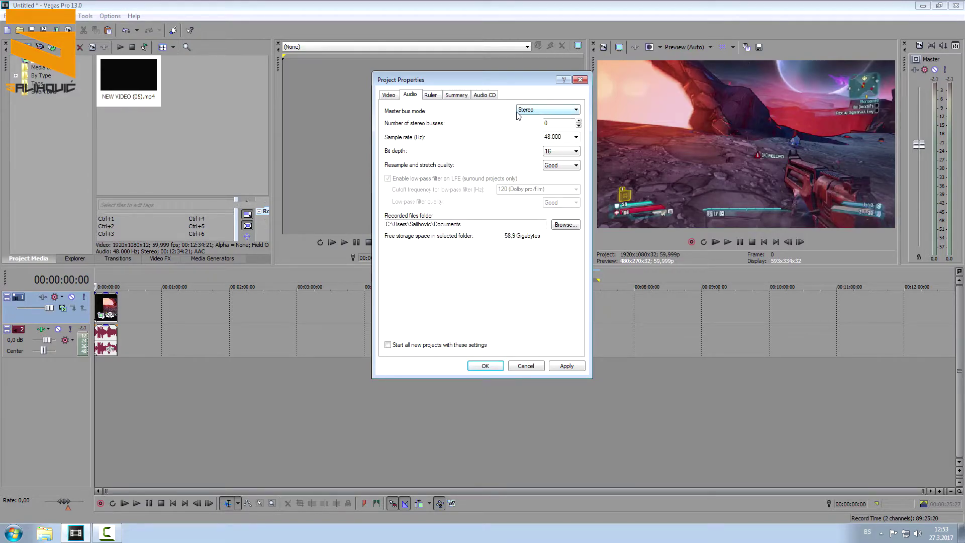
click(576, 138)
click(577, 138)
click(576, 166)
click(553, 175)
click(567, 365)
click(485, 366)
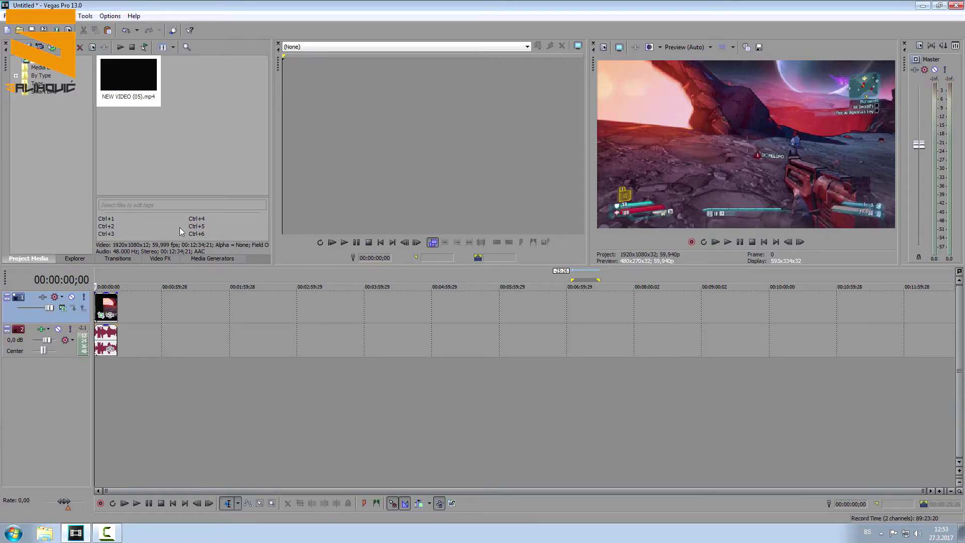
Step: Open the render settings, name the output TEST 60 FPS, and choose the MainConcept AVC/AAC template Internet HD 1080p
click(5, 16)
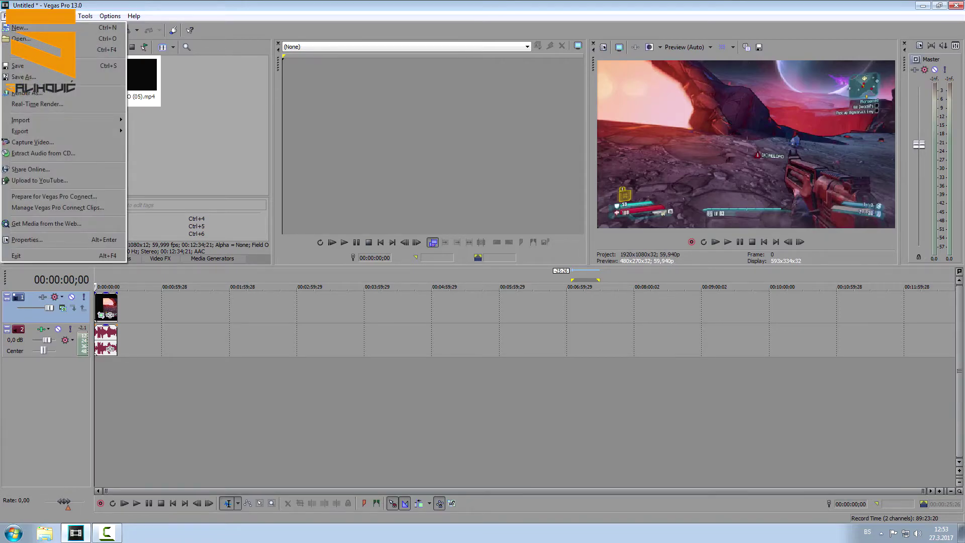
click(26, 93)
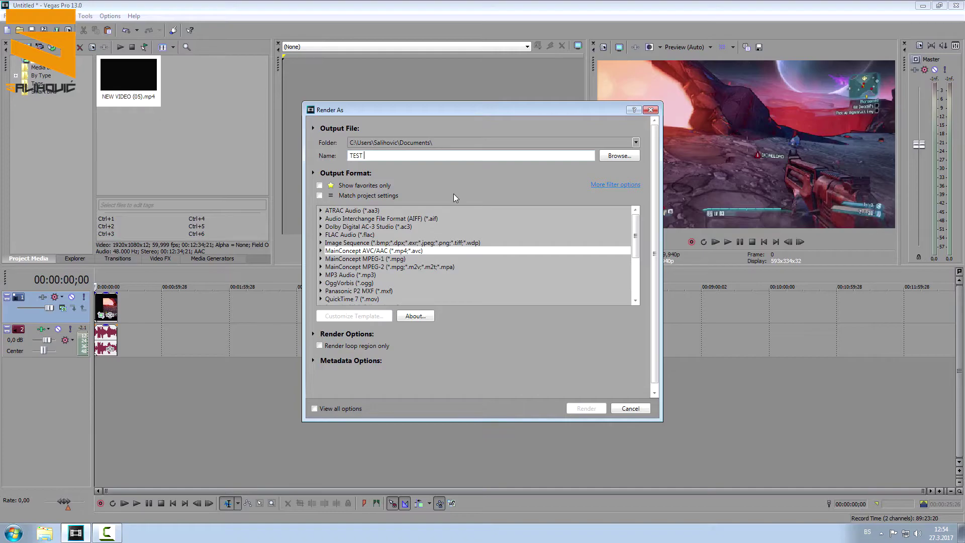
text(60 FPS)
click(321, 250)
scroll(637, 227, down, 3)
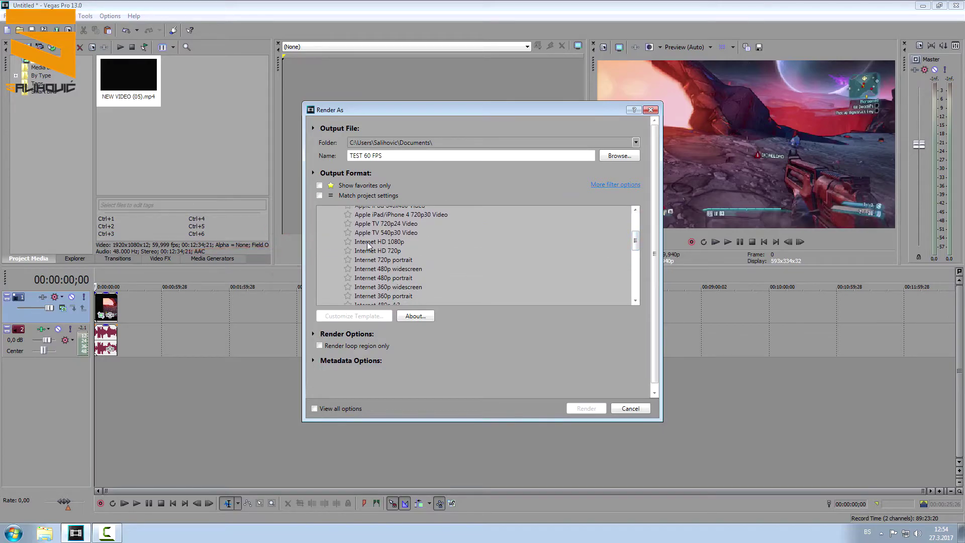
click(368, 242)
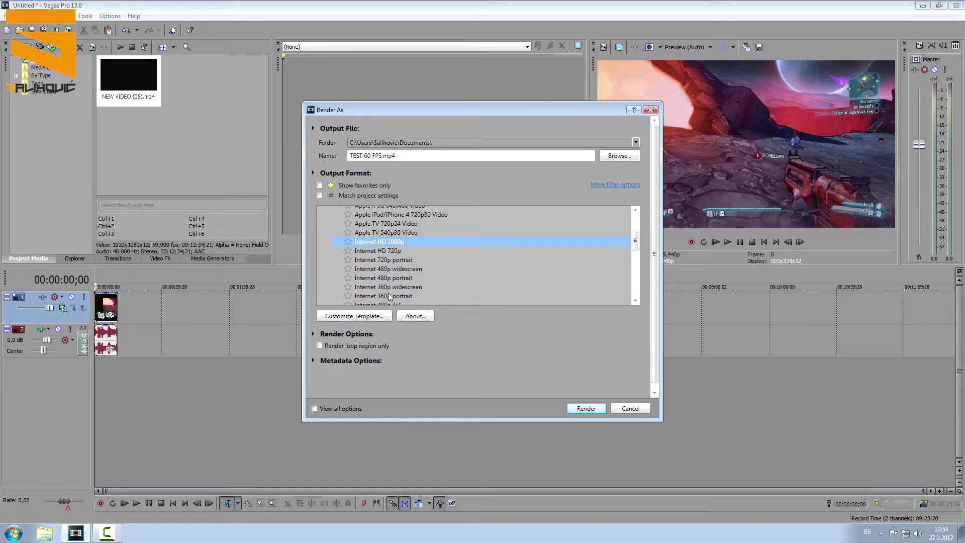
Step: Customize the Internet HD 1080p template with the High profile and a frame rate of 60
click(353, 316)
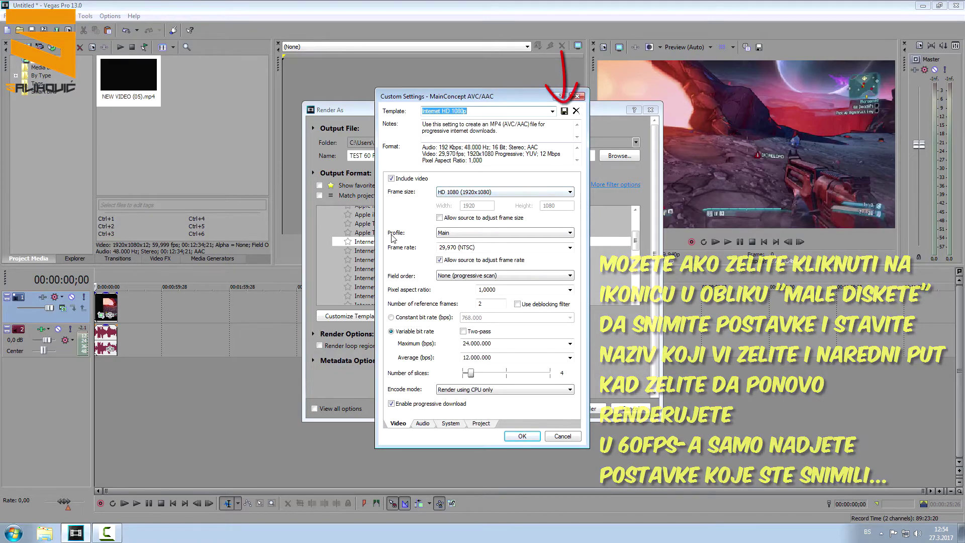
click(570, 232)
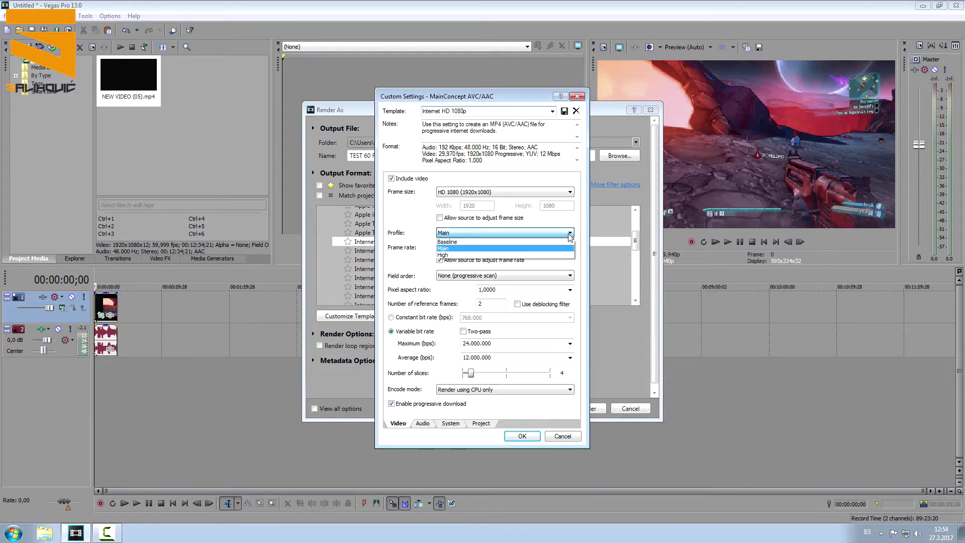
click(451, 256)
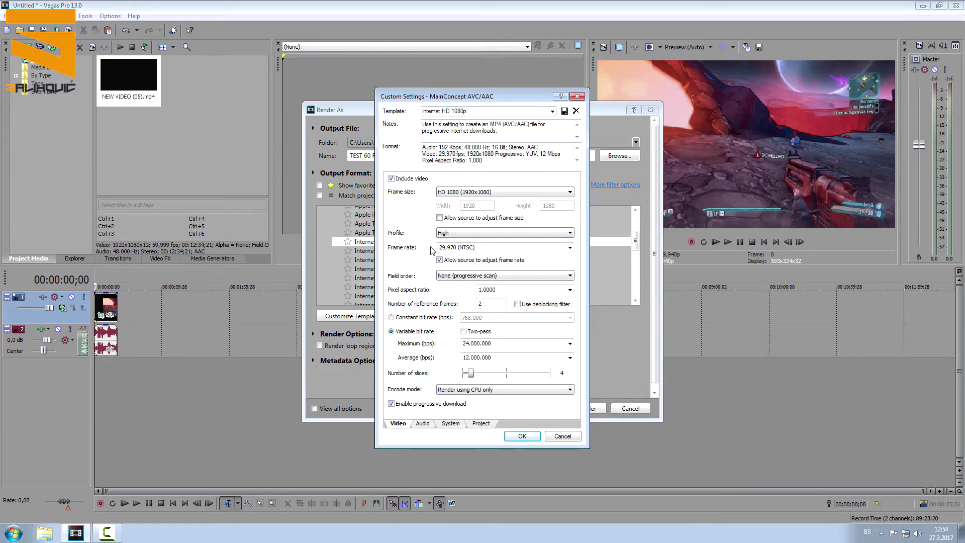
click(570, 247)
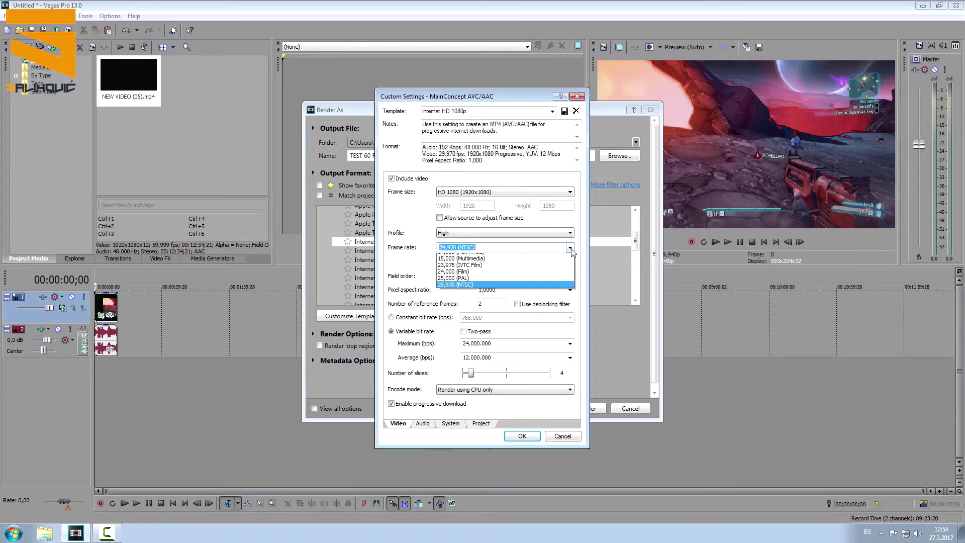
click(570, 248)
drag(475, 248, 427, 249)
key(BackSpace)
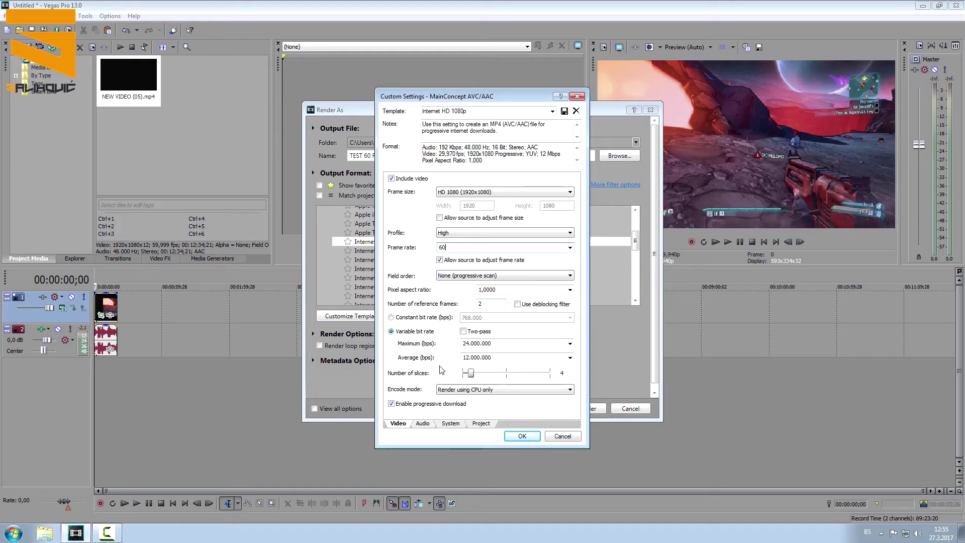
Step: Review the sample rate and bit rate options in the render template's audio settings
click(423, 425)
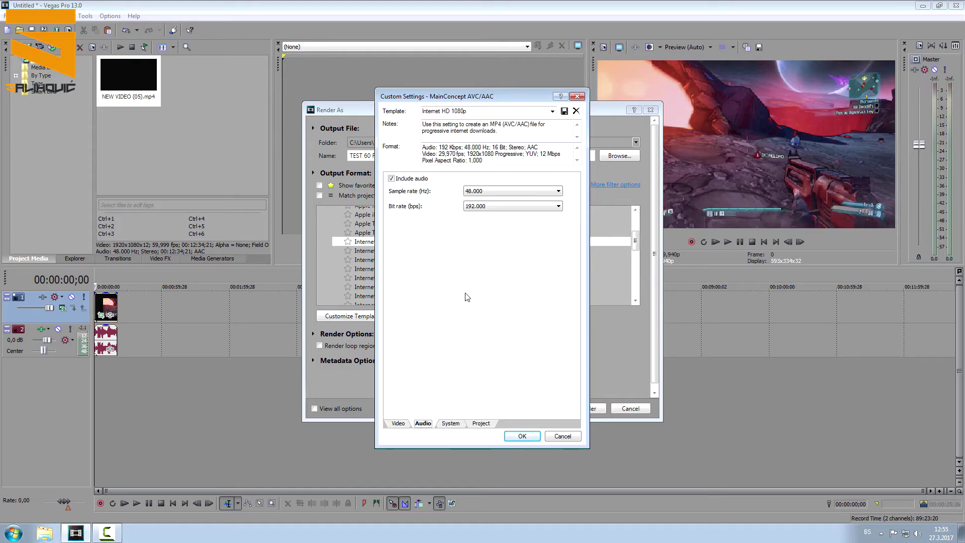
click(560, 192)
click(462, 193)
click(558, 206)
click(490, 365)
Step: Set the render template's video rendering quality to Best and accept the custom settings
click(451, 423)
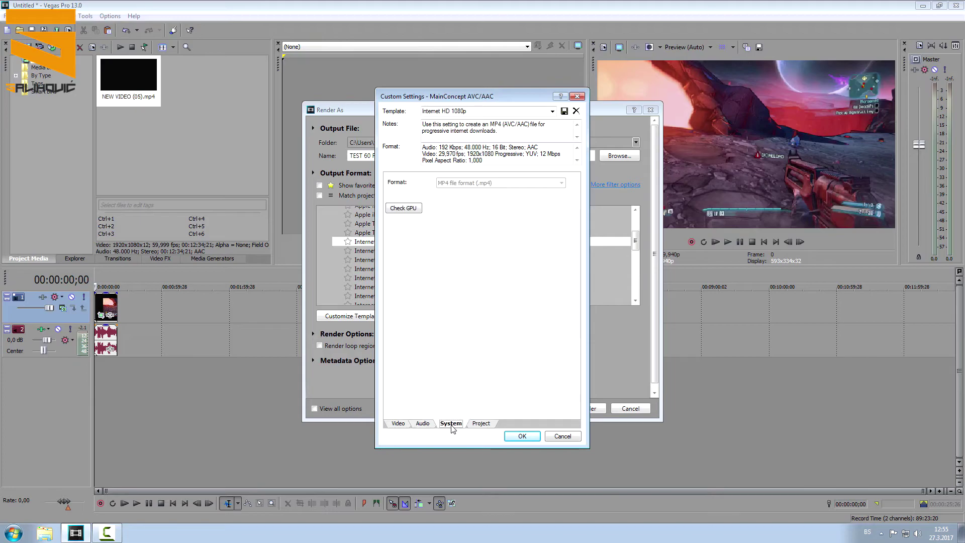
click(481, 423)
click(575, 185)
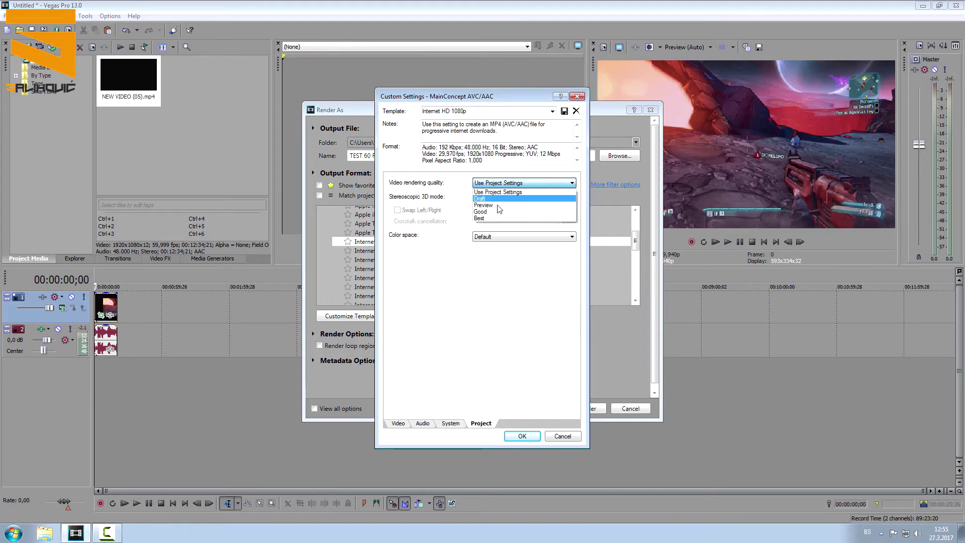
click(489, 218)
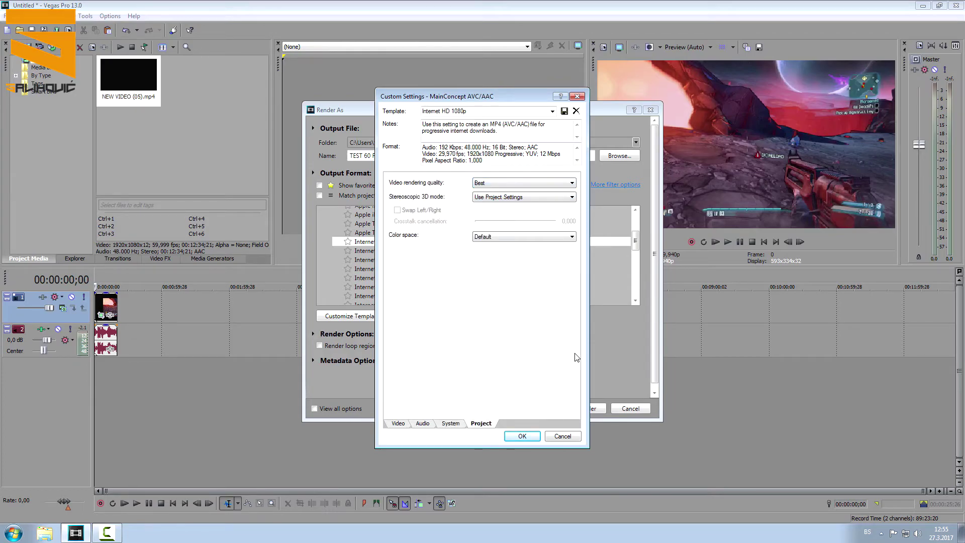
click(522, 437)
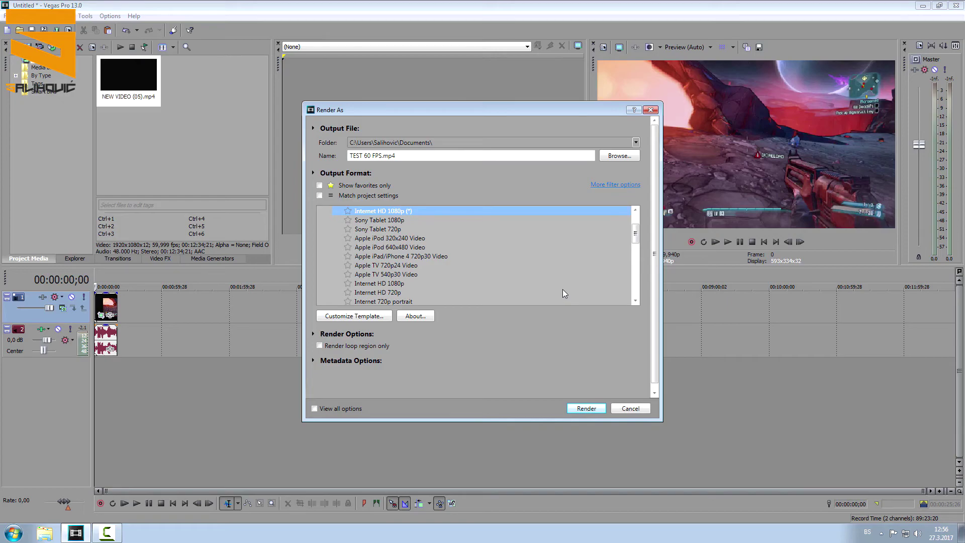
Step: Find the customized Internet HD 1080p template among the output formats, close the render settings without rendering, and minimize Vegas Pro
drag(636, 236, 636, 221)
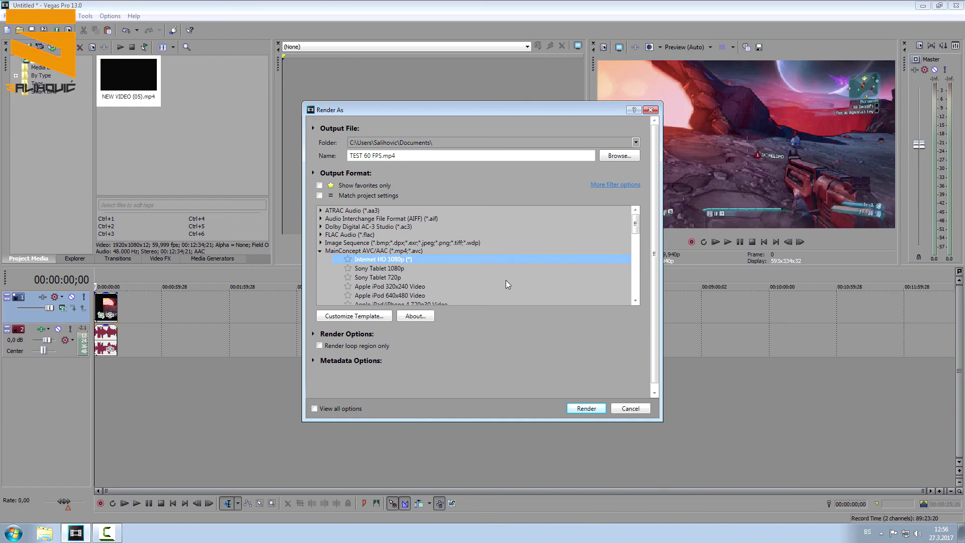
click(629, 409)
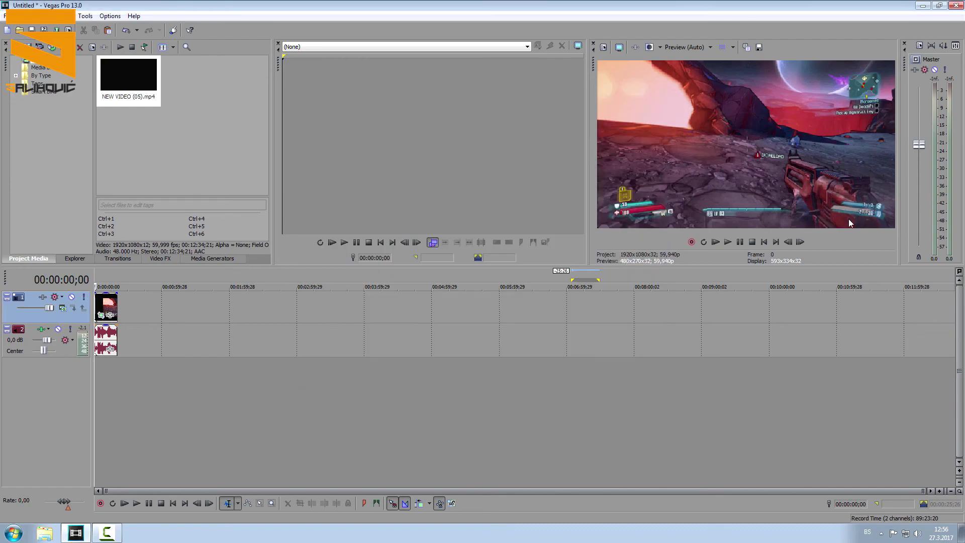
click(923, 6)
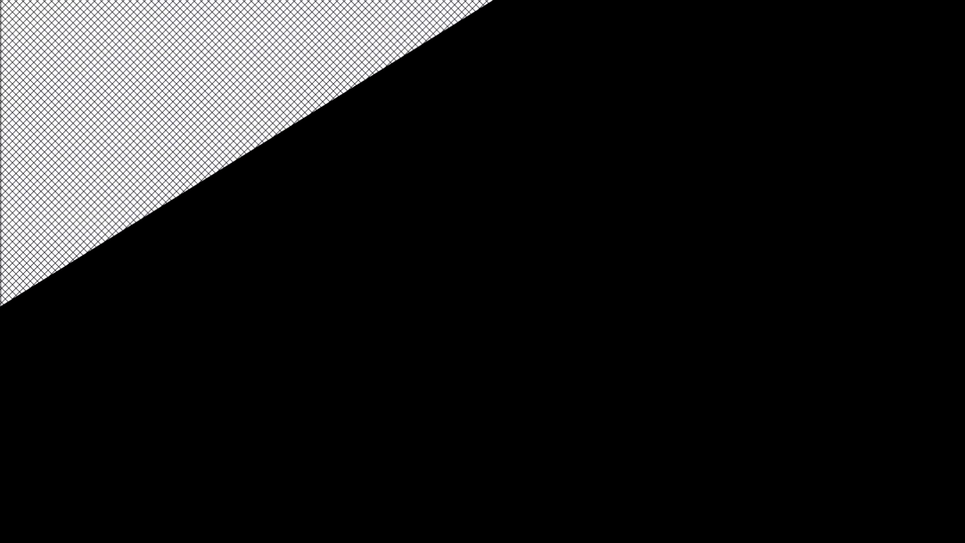